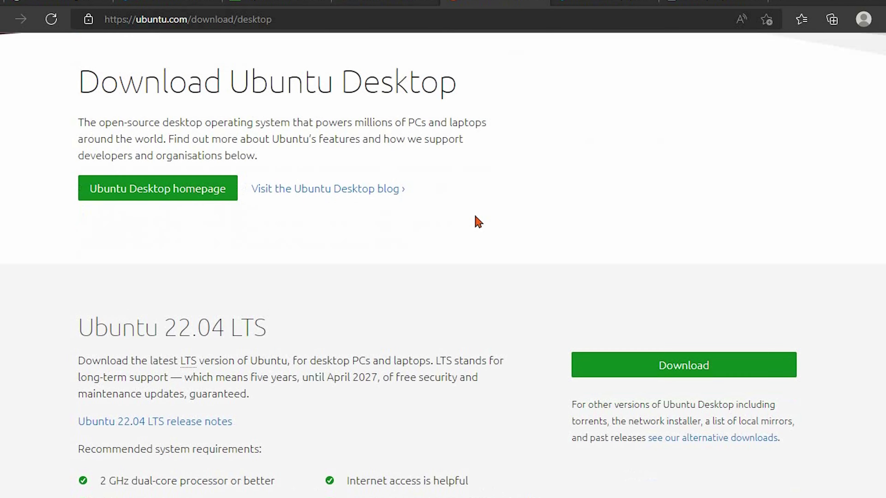
scroll(478, 222, down, 2)
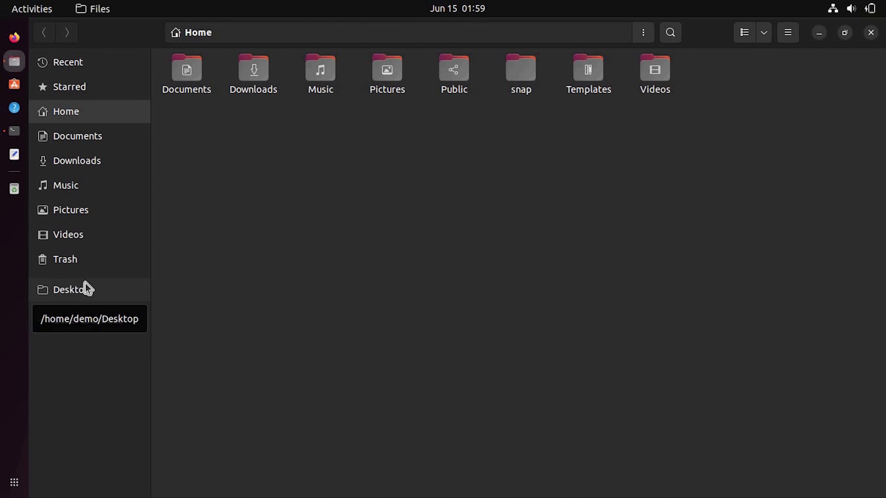
- Try the Desktop bookmark in Files and get the 'Unable to find' error
click(85, 283)
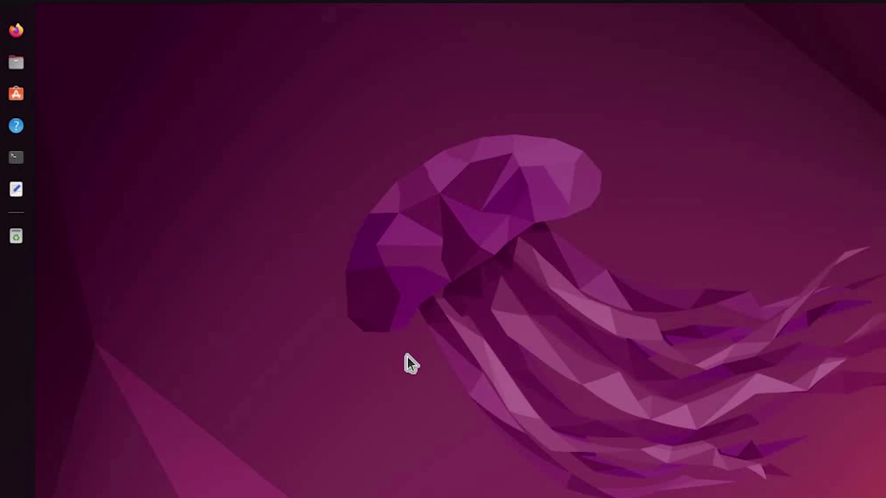
- Open a home-folder terminal from the desktop's right-click menu
right_click(405, 355)
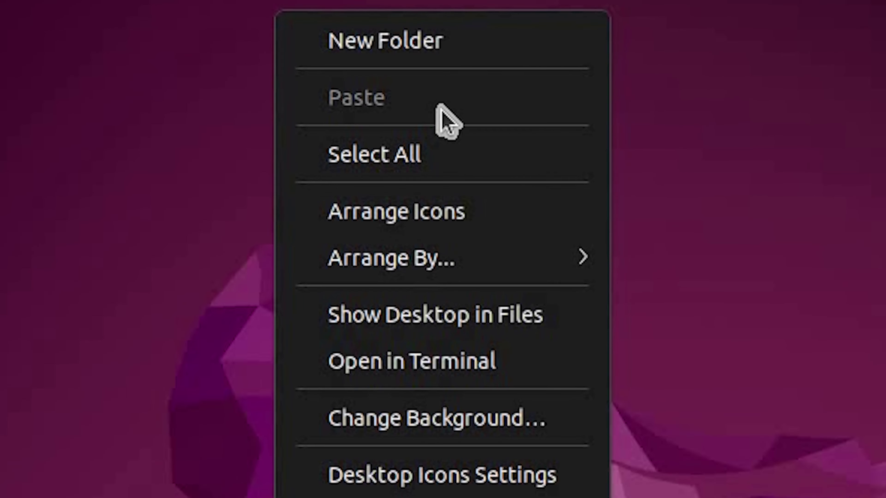
click(397, 353)
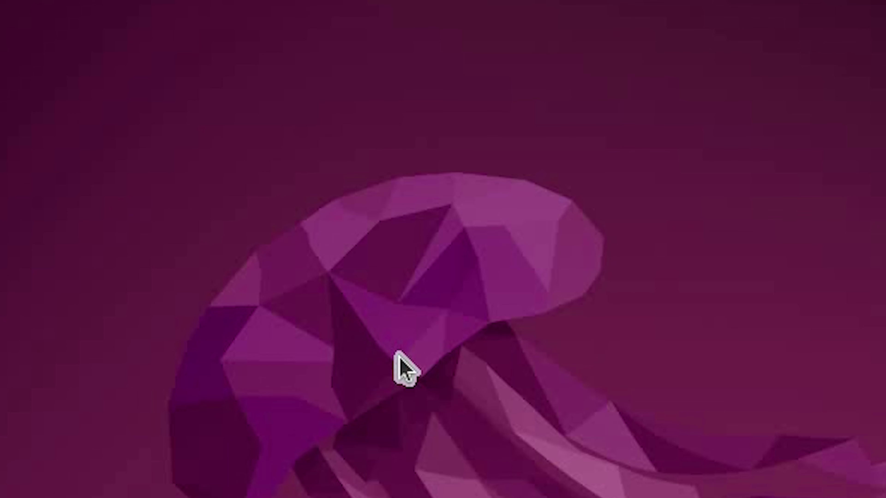
right_click(355, 192)
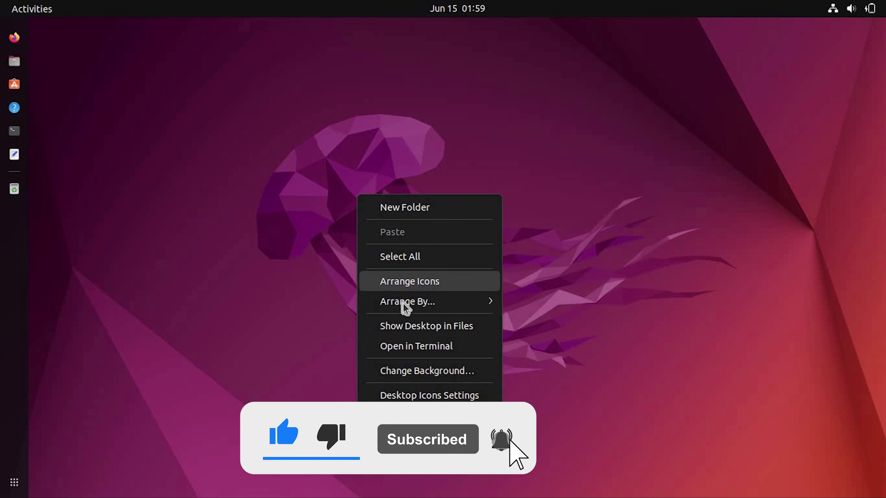
mouse_move(403, 309)
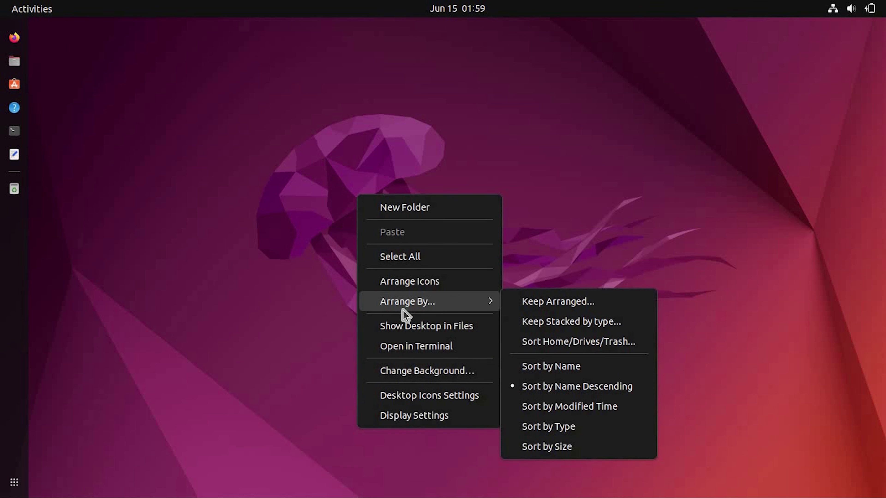
click(409, 347)
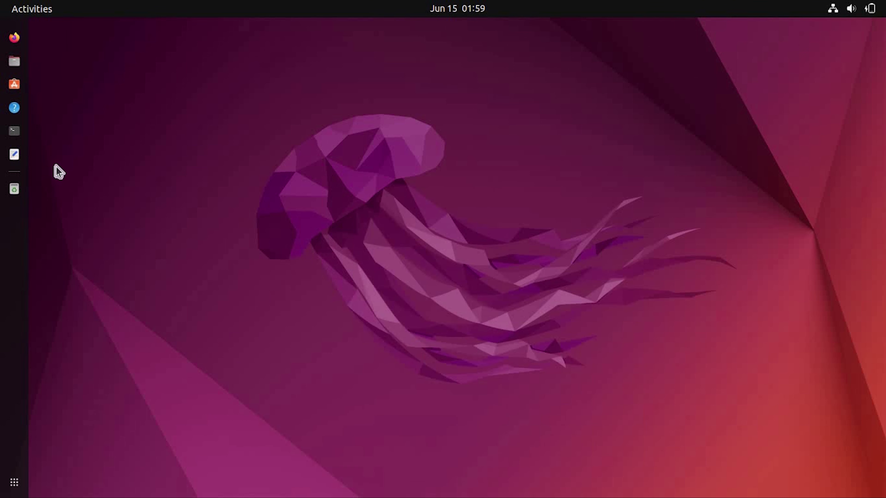
- Run ls | grep Deskt and ls to confirm there is no Desktop, then center the terminal
click(18, 135)
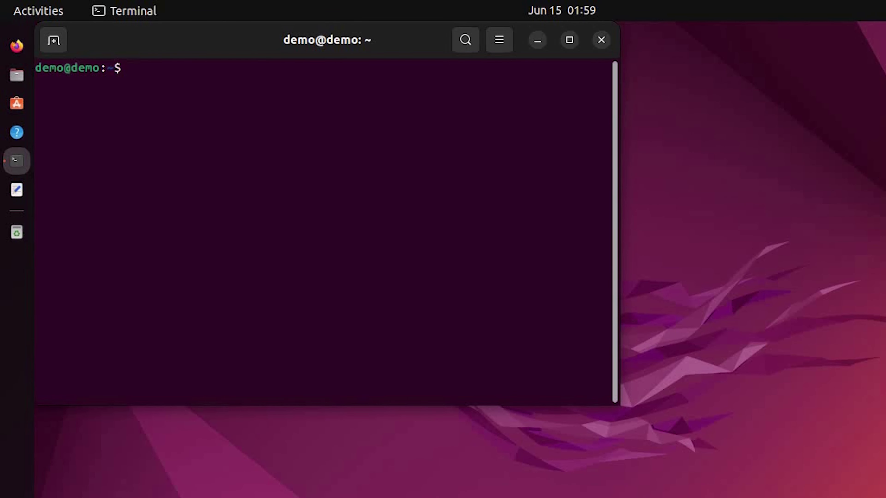
text(cd Desk)
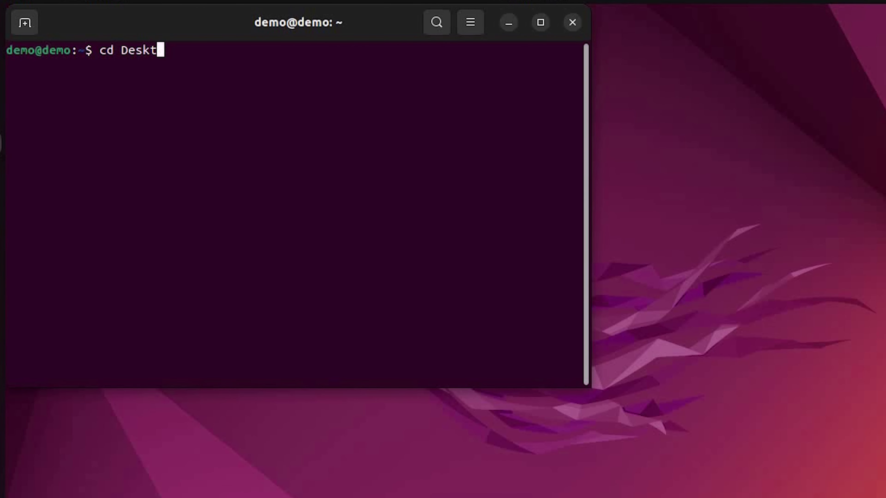
text(t)
key(BackSpace)
key(BackSpace)
key(BackSpace)
key(BackSpace)
key(BackSpace)
key(BackSpace)
key(BackSpace)
key(BackSpace)
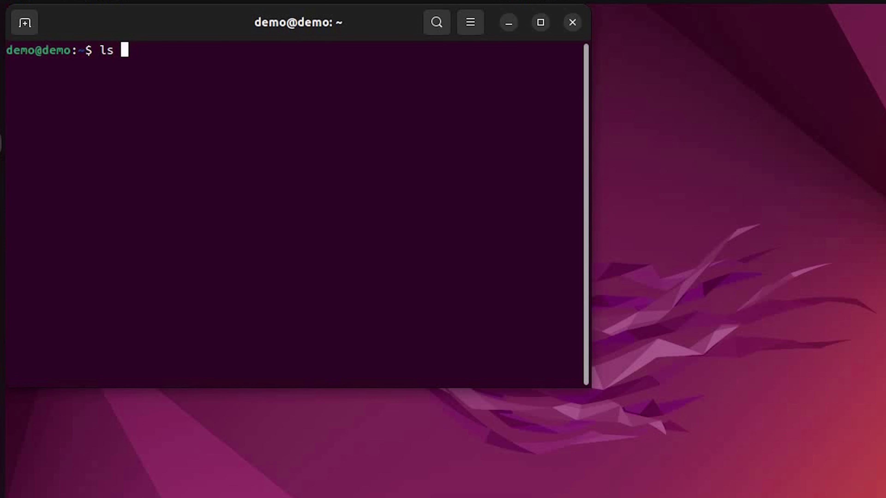
text(ls |grep Desk)
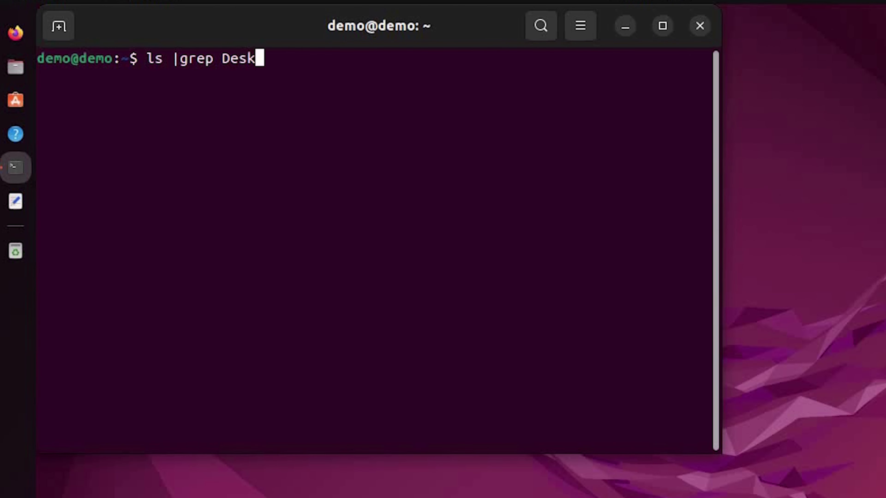
text(t)
key(Return)
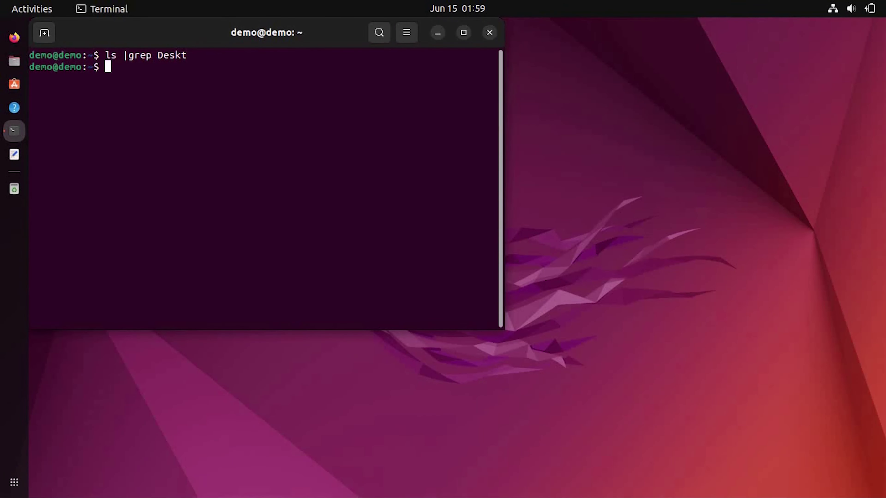
text(ls)
key(Return)
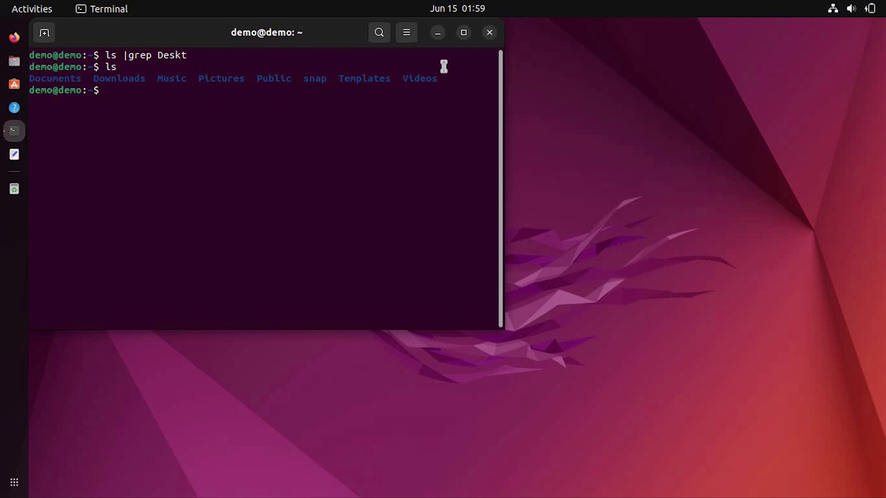
drag(280, 31, 484, 101)
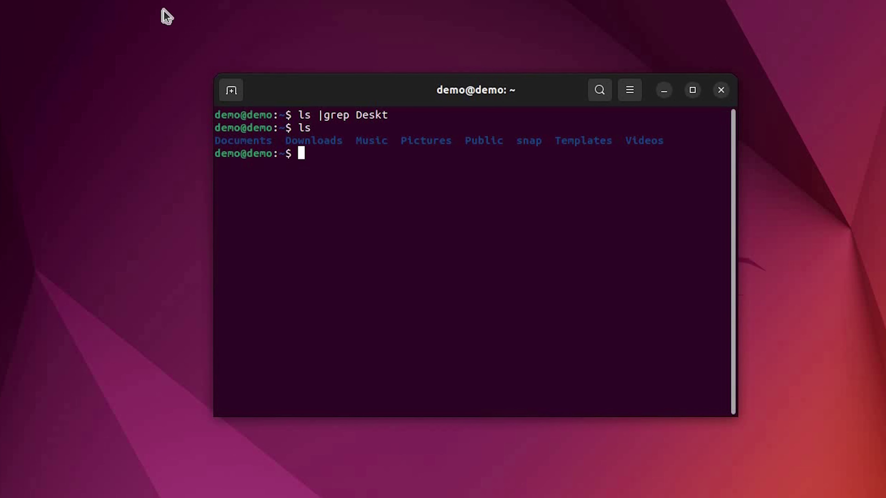
- Open Files and confirm the Desktop bookmark gives a folder-not-found error
click(14, 63)
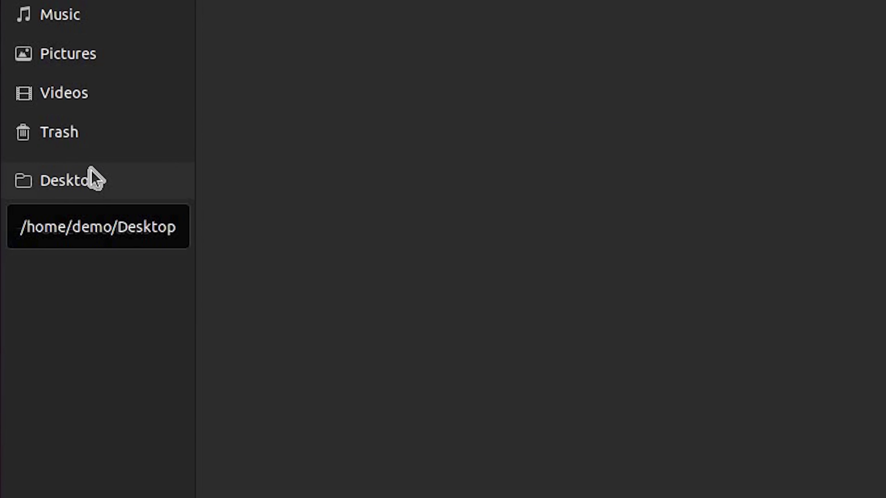
click(92, 179)
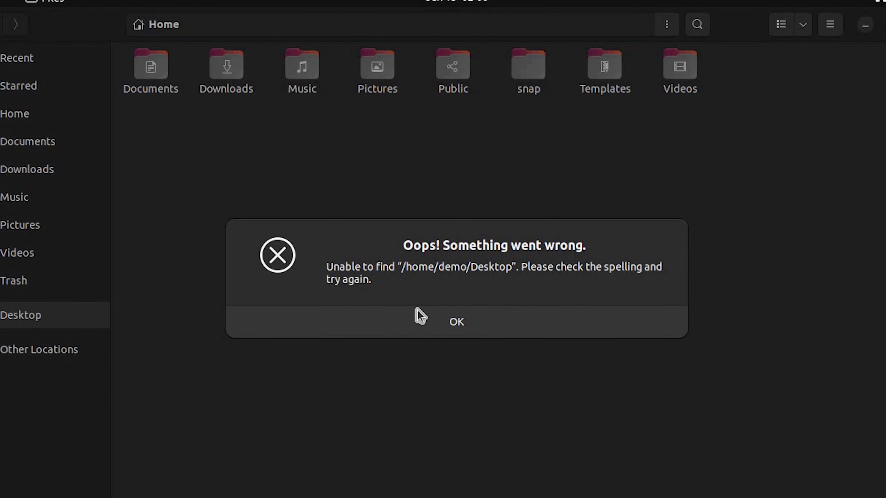
click(442, 329)
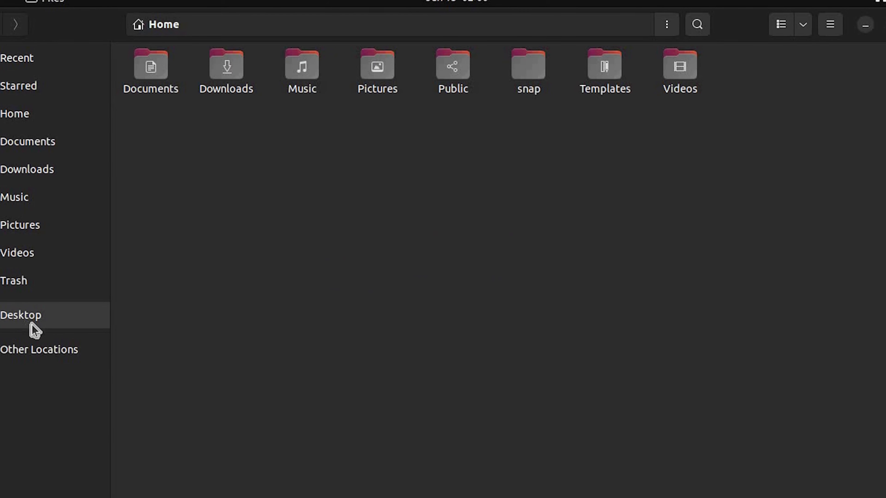
click(31, 319)
click(463, 321)
key(alt+Tab)
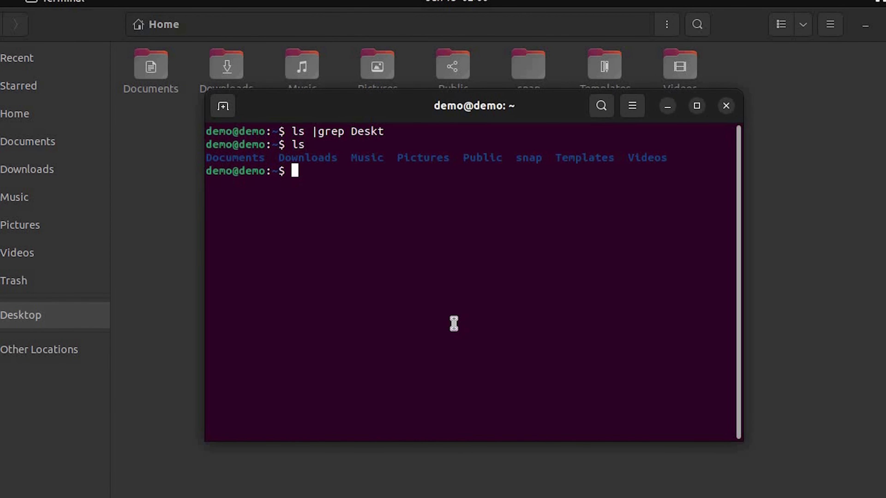
- Remove the broken Desktop bookmark from the Files sidebar and return to Terminal
right_click(19, 316)
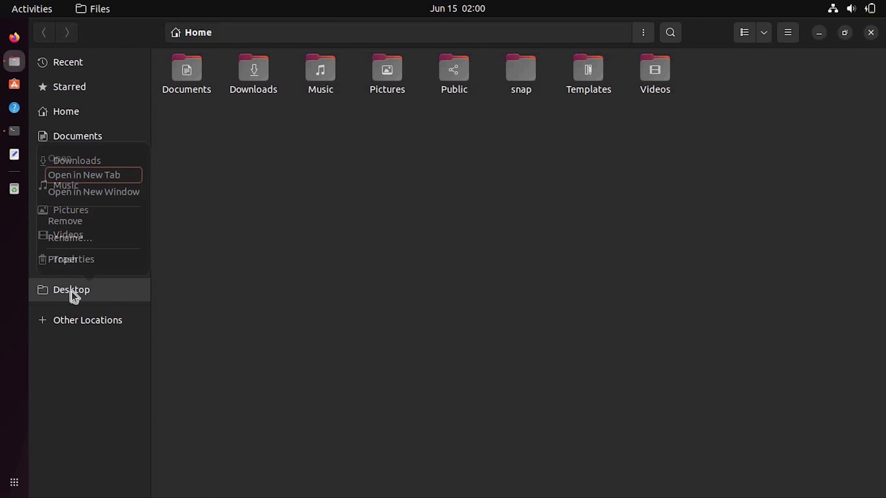
click(87, 296)
right_click(88, 296)
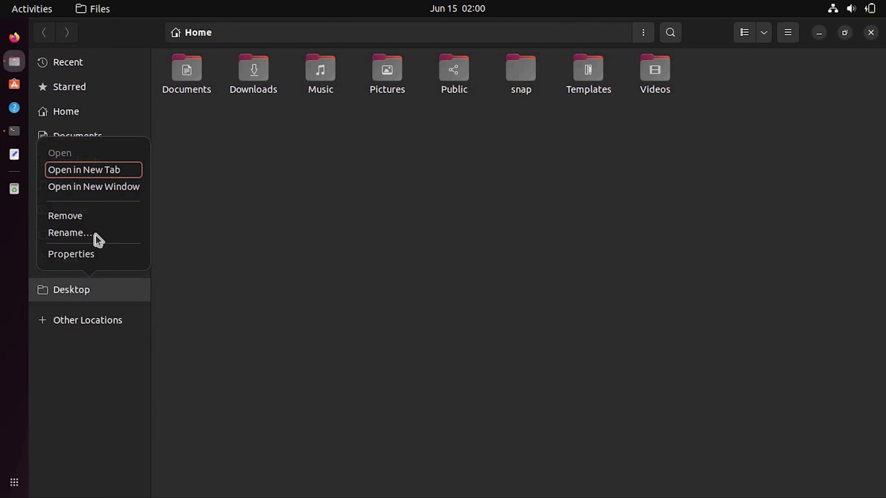
click(88, 214)
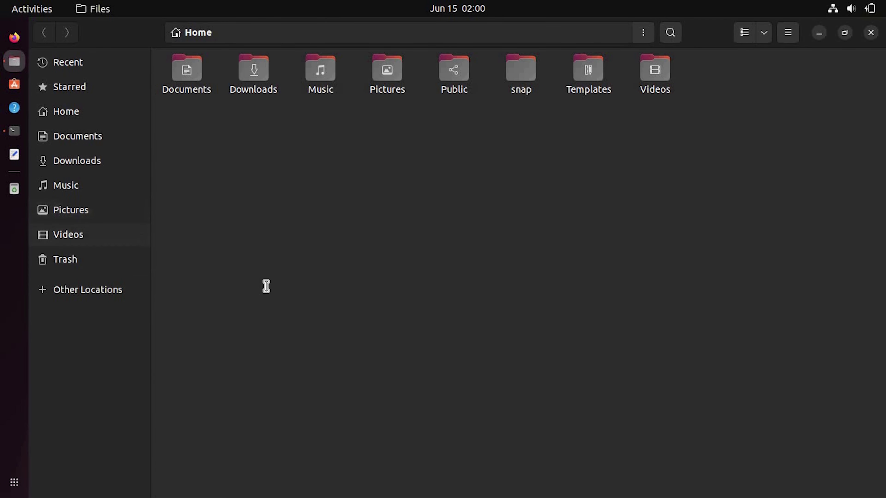
key(alt+Tab)
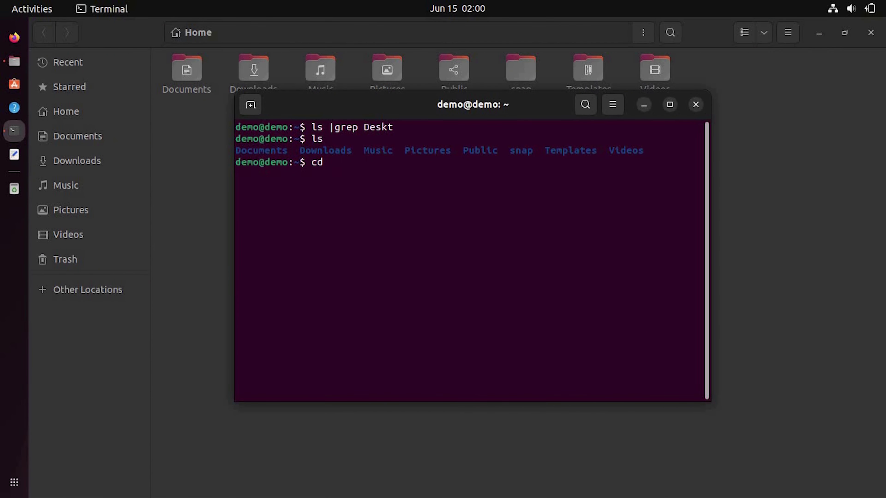
- Go into ~/.config and print user-dirs.dirs to see the desktop path
text(co)
key(Tab)
key(Return)
text(ls)
key(Return)
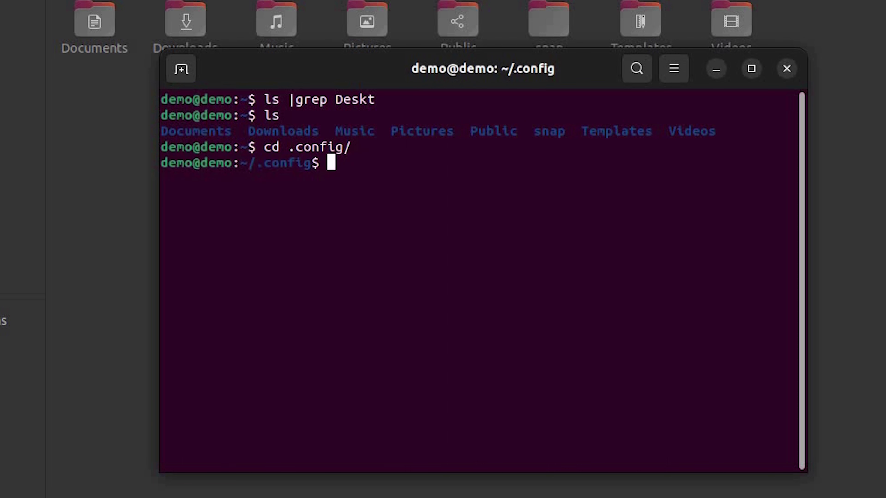
text(nan)
key(BackSpace)
key(BackSpace)
key(BackSpace)
text(cat )
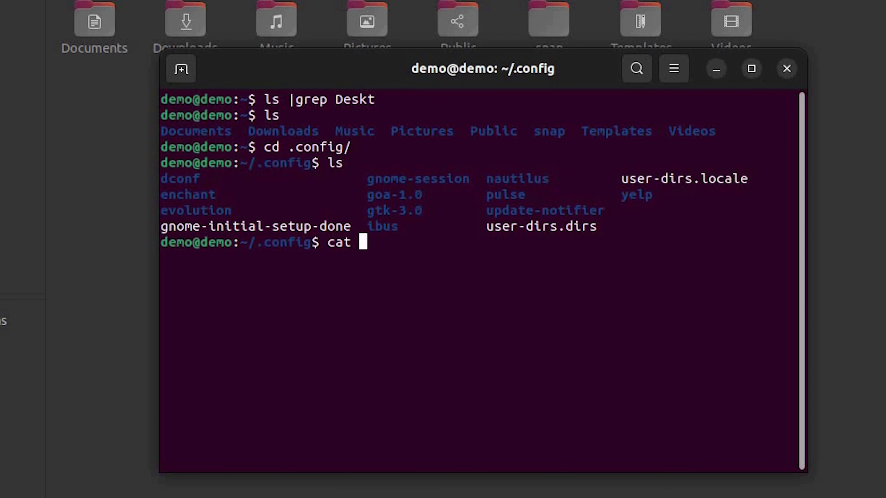
text(us)
key(Tab)
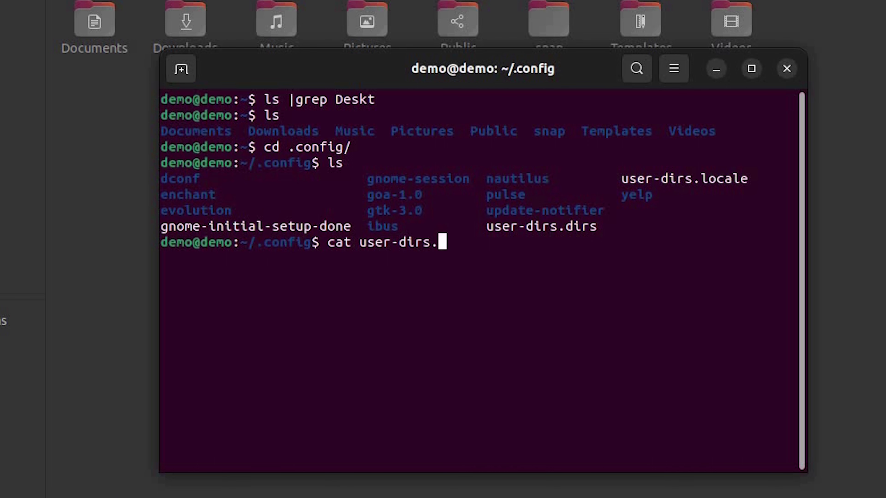
text(dirs)
key(Return)
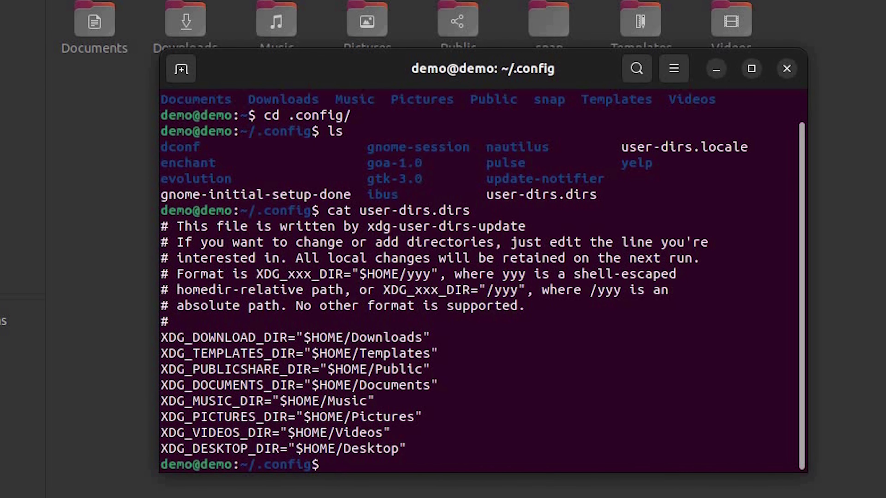
- Select and copy the $HOME/Desktop path from the XDG_DESKTOP_DIR line
triple_click(422, 446)
click(421, 447)
right_click(408, 448)
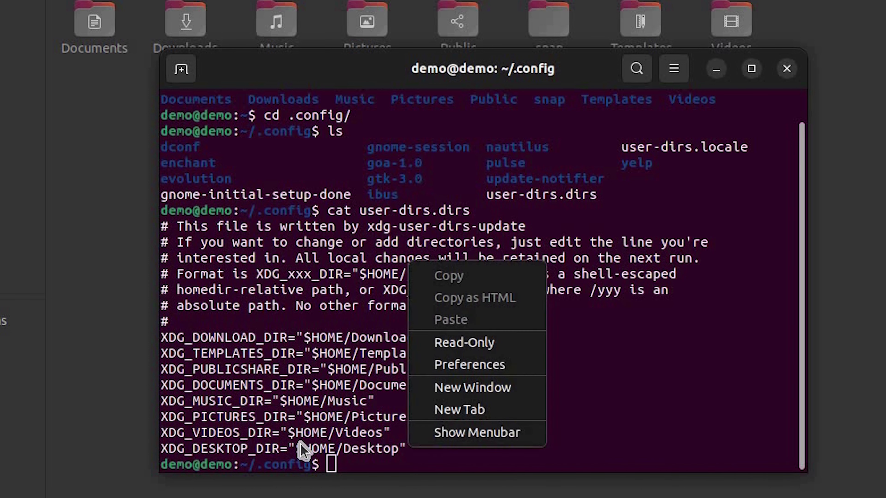
click(184, 442)
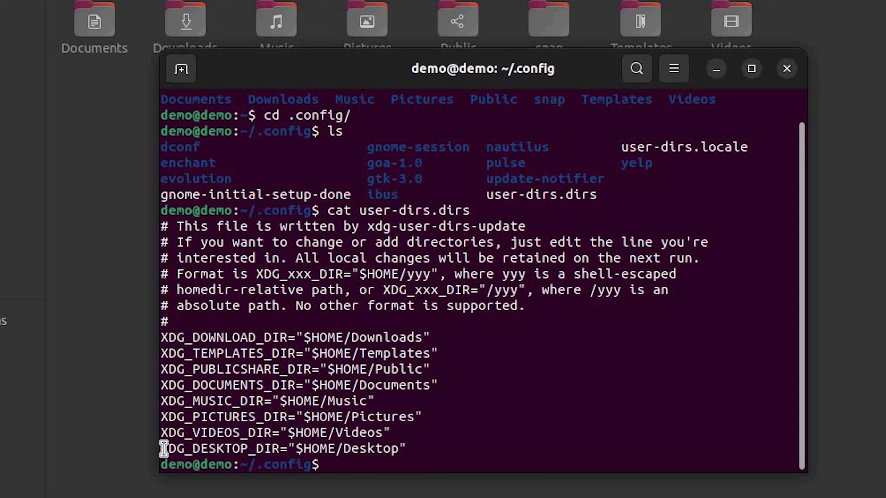
drag(161, 448, 406, 452)
right_click(406, 452)
click(378, 451)
drag(296, 450, 399, 445)
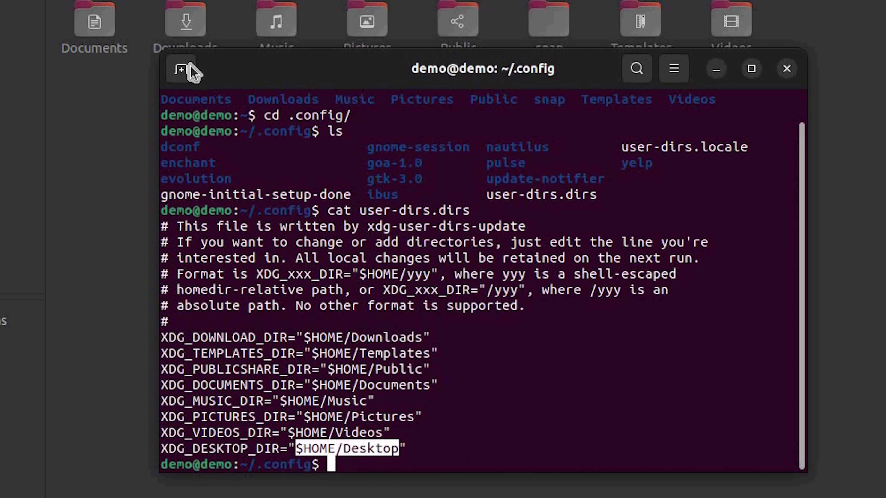
- Run mkdir $HOME/Desktop in a new terminal tab
click(181, 70)
text(mkdir)
key(ctrl+shift+v)
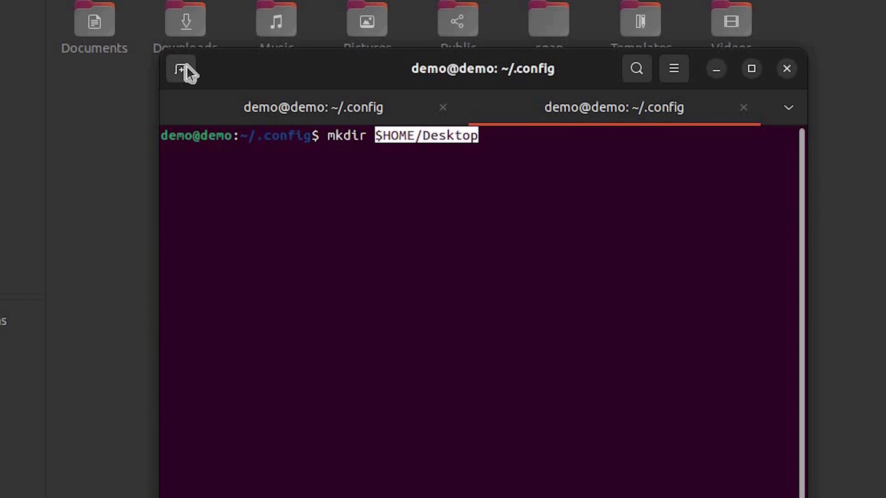
key(Return)
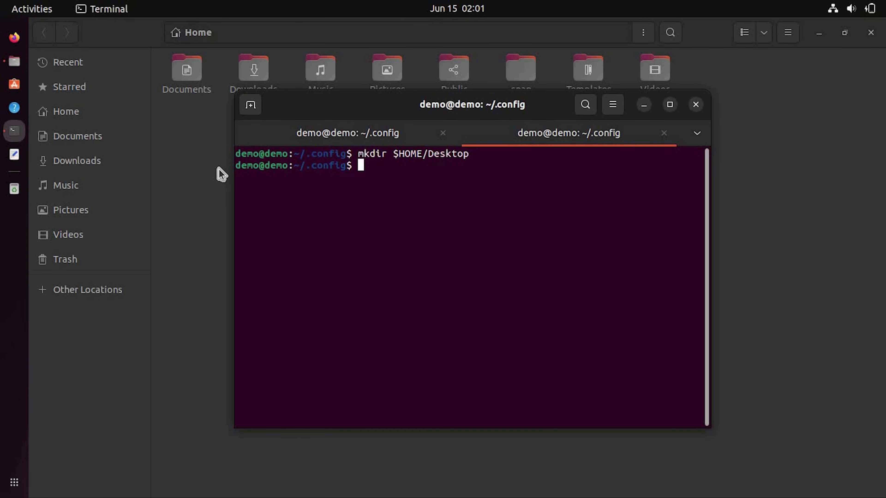
- Show the home folder in Files and list ~/.config again in the terminal
click(209, 160)
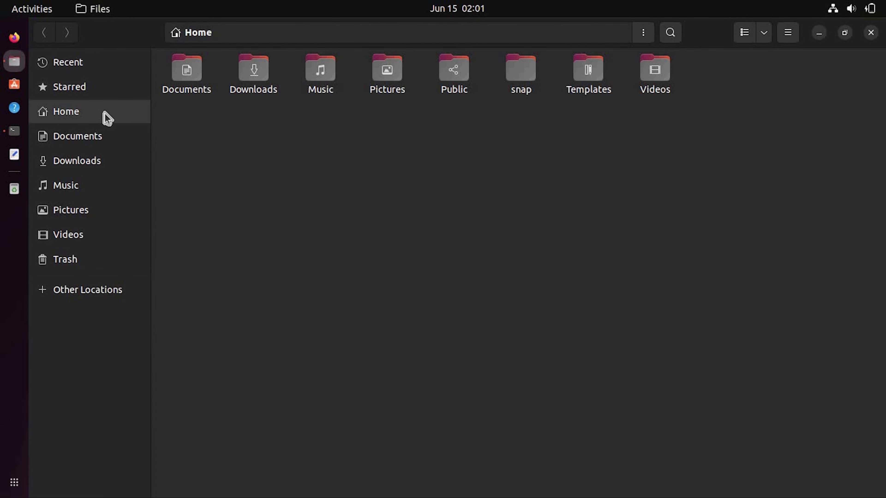
right_click(338, 227)
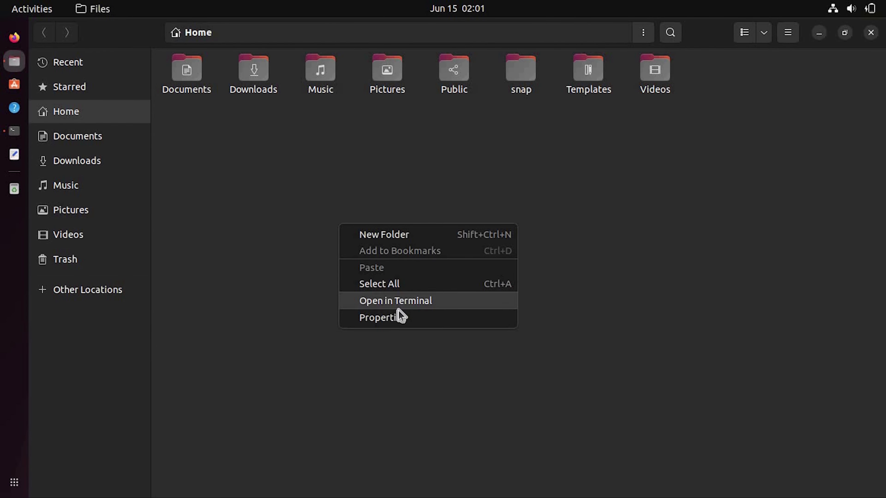
key(alt+Tab)
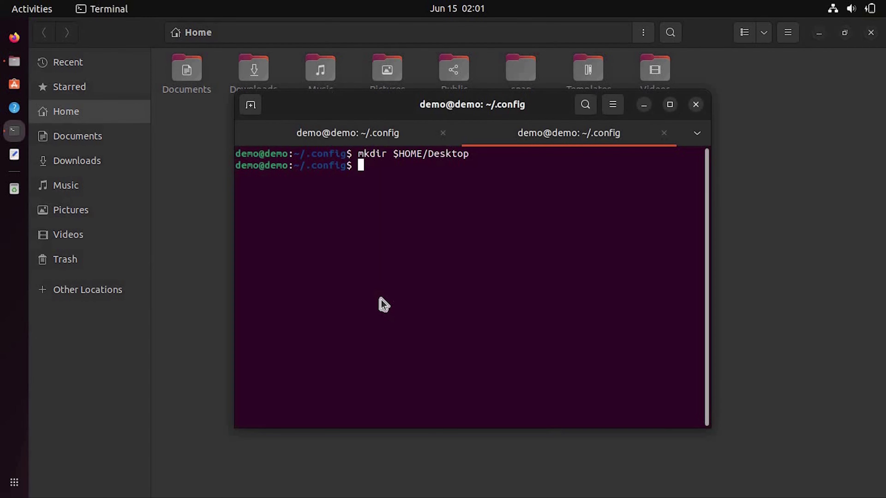
text(ls)
key(Return)
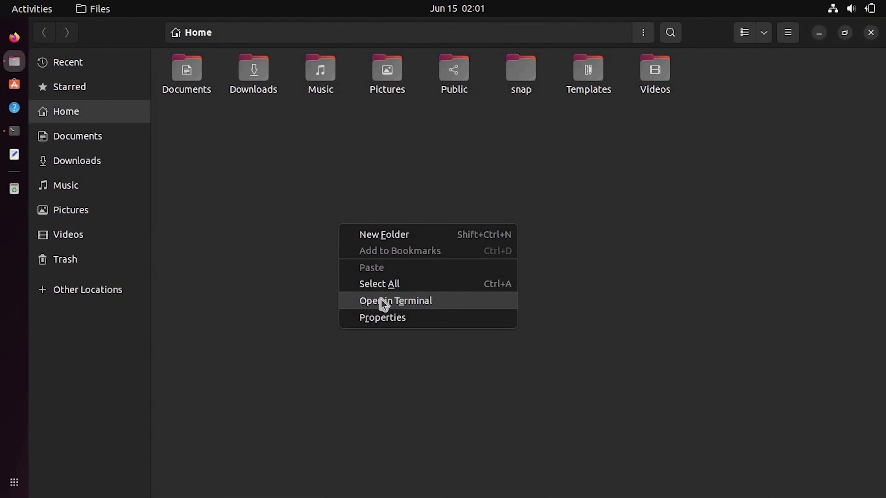
- Open a home-folder terminal from Files, confirm Desktop is listed, and close Files
click(381, 301)
text(ls)
key(Return)
text(mkd)
key(BackSpace)
key(BackSpace)
key(BackSpace)
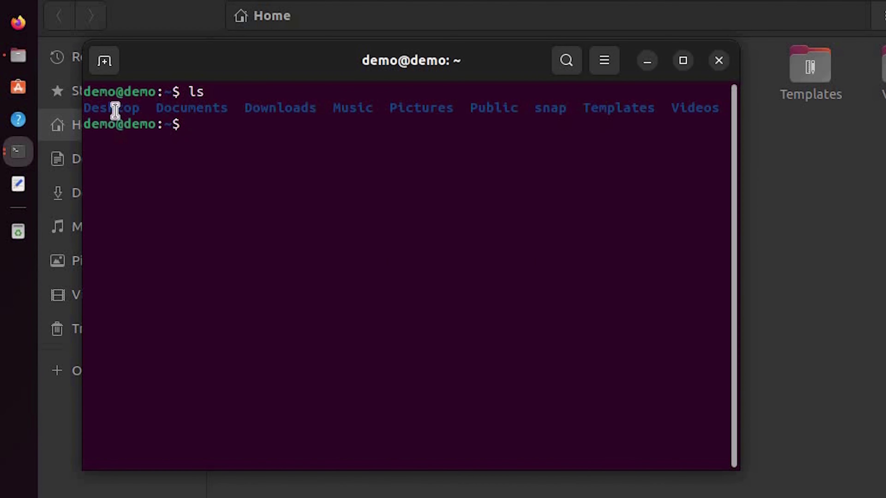
double_click(114, 108)
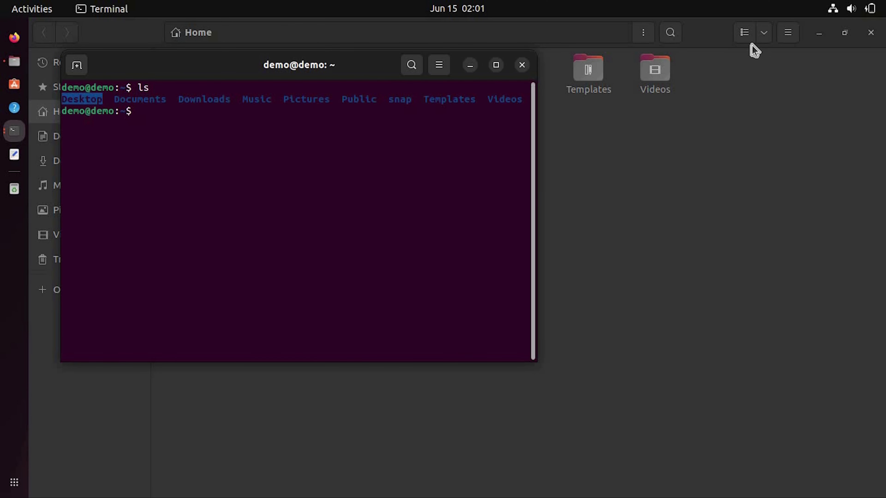
click(873, 35)
click(871, 32)
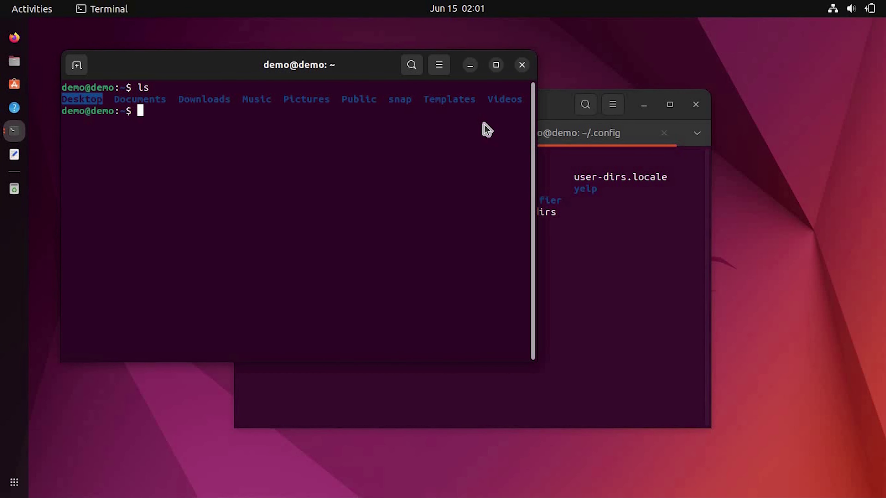
- Close the extra terminal and open user-dirs.dirs with sudo nano, entering the password
key(ctrl+d)
key(ctrl+d)
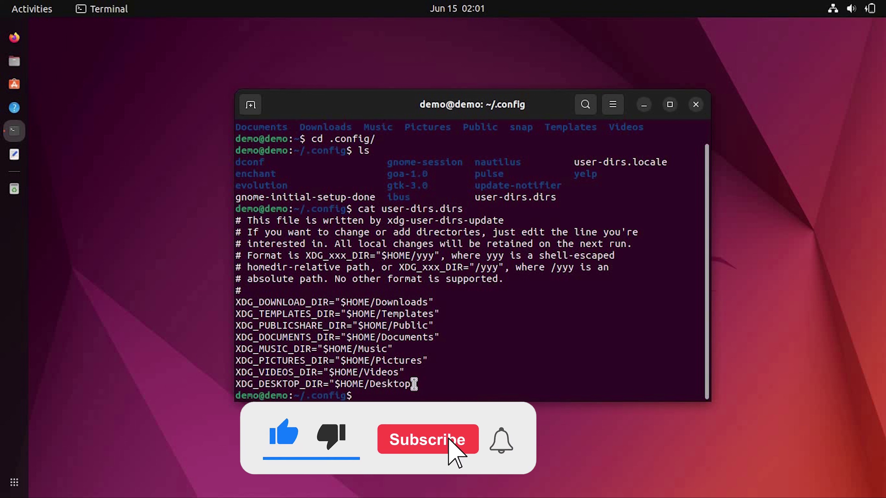
drag(414, 384, 237, 381)
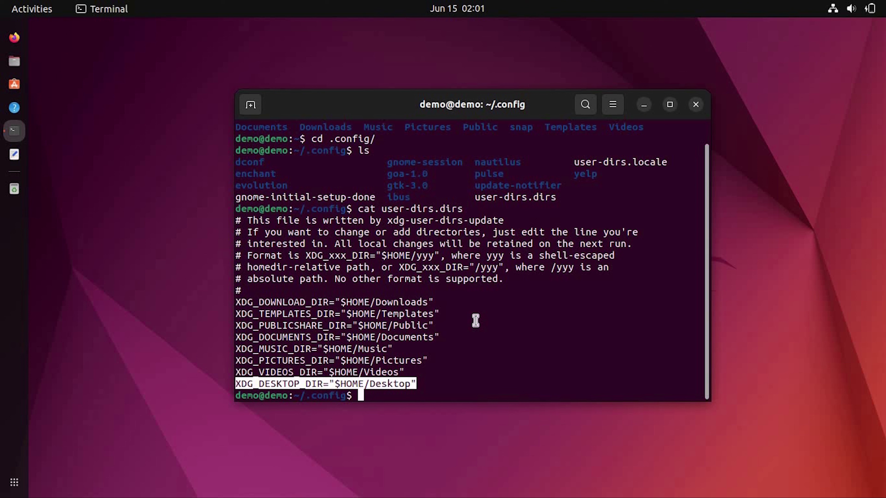
text(sudo nano user-dirs.)
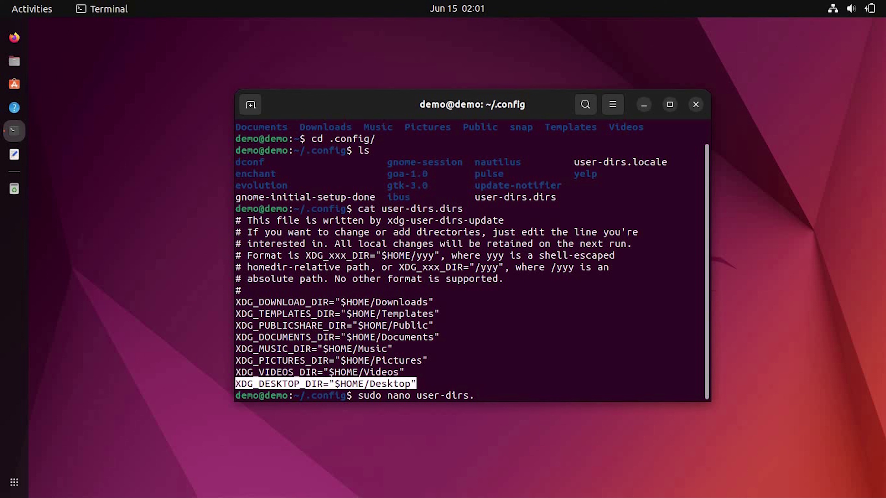
text(d)
key(Tab)
key(Return)
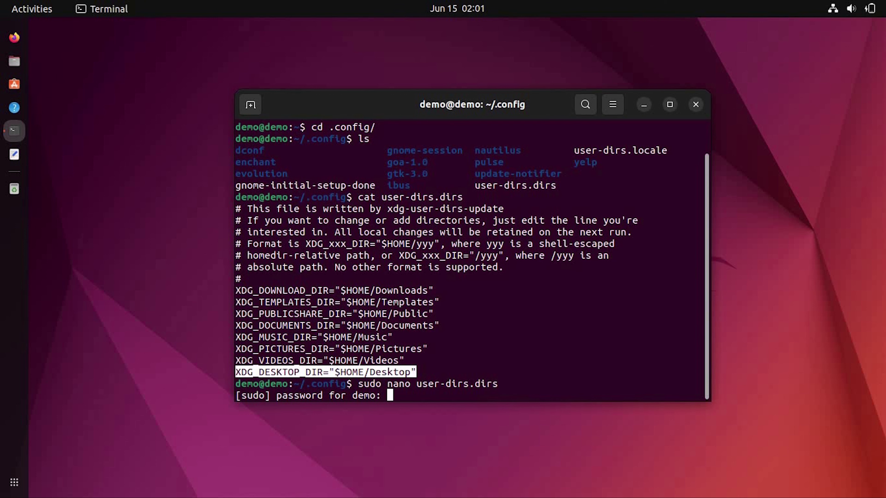
key(Return)
- Re-paste the XDG_DESKTOP_DIR="$HOME/Desktop" line in nano, trim the duplicate, and exit
key(Down)
key(Down)
key(Down)
key(Down)
key(Down)
key(Down)
key(Down)
key(Down)
key(Down)
key(Down)
key(Up)
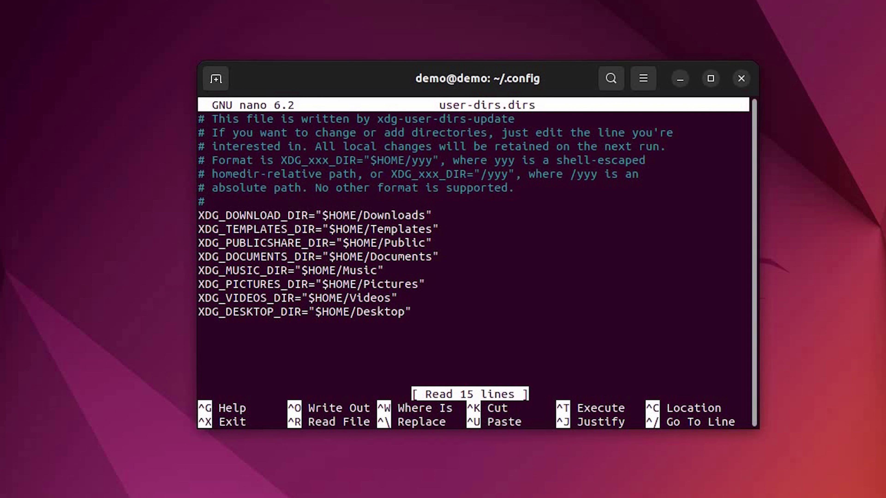
key(ctrl+k)
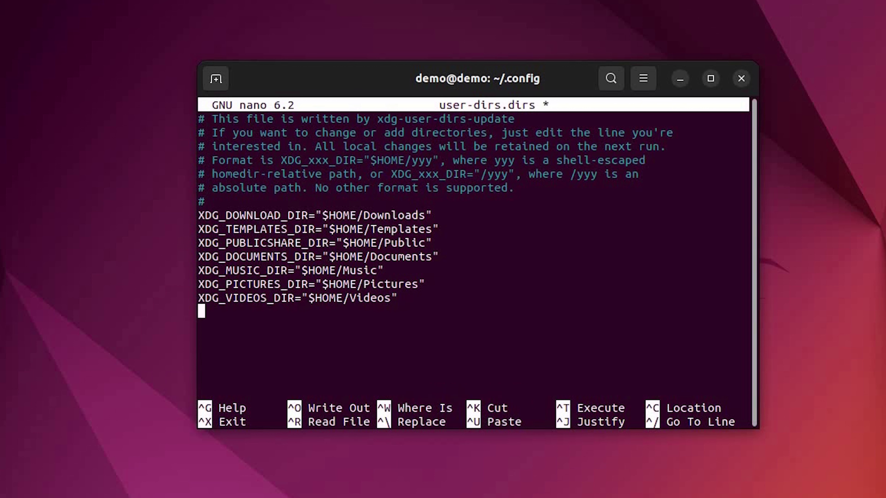
key(ctrl+u)
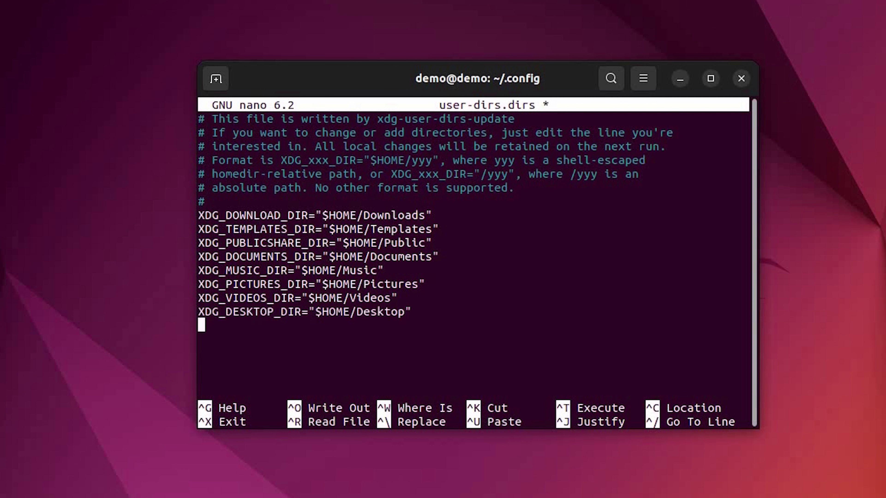
key(ctrl+u)
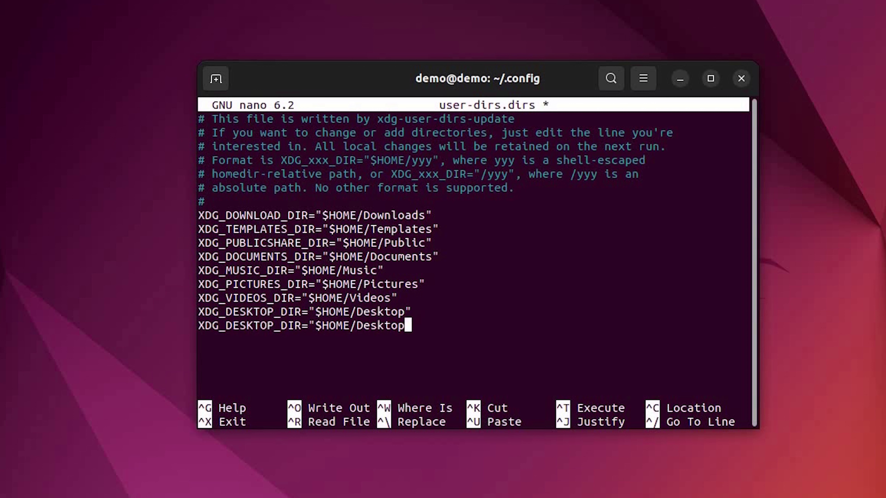
key(BackSpace)
key(BackSpace)
key(BackSpace)
key(BackSpace)
key(BackSpace)
key(BackSpace)
key(BackSpace)
key(BackSpace)
key(BackSpace)
key(BackSpace)
key(BackSpace)
key(BackSpace)
key(BackSpace)
key(BackSpace)
key(BackSpace)
key(BackSpace)
key(BackSpace)
key(BackSpace)
key(BackSpace)
key(BackSpace)
key(BackSpace)
key(BackSpace)
key(BackSpace)
key(BackSpace)
key(BackSpace)
key(BackSpace)
key(BackSpace)
key(BackSpace)
key(BackSpace)
key(BackSpace)
key(BackSpace)
key(BackSpace)
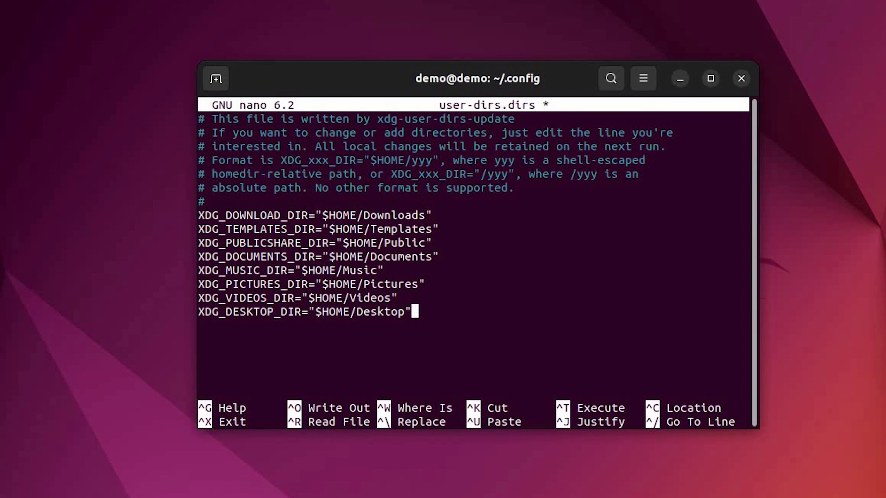
key(ctrl+x)
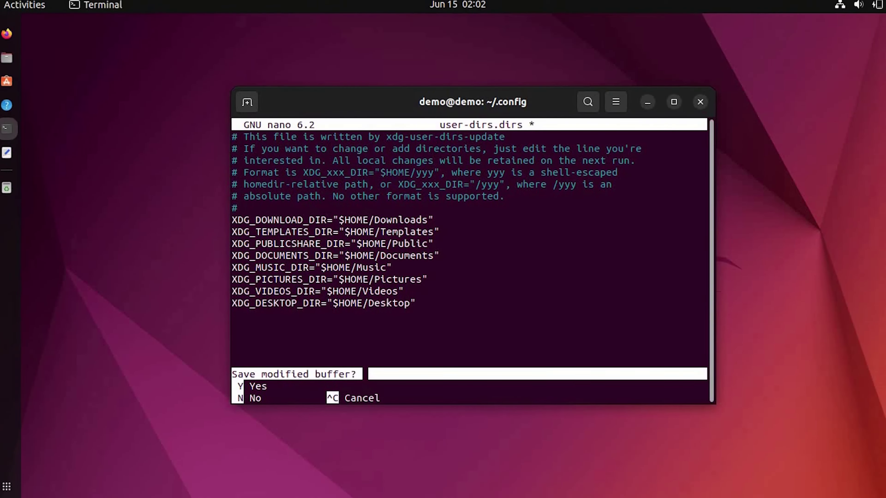
- Run reboot to restart Ubuntu
text(nfig$ )
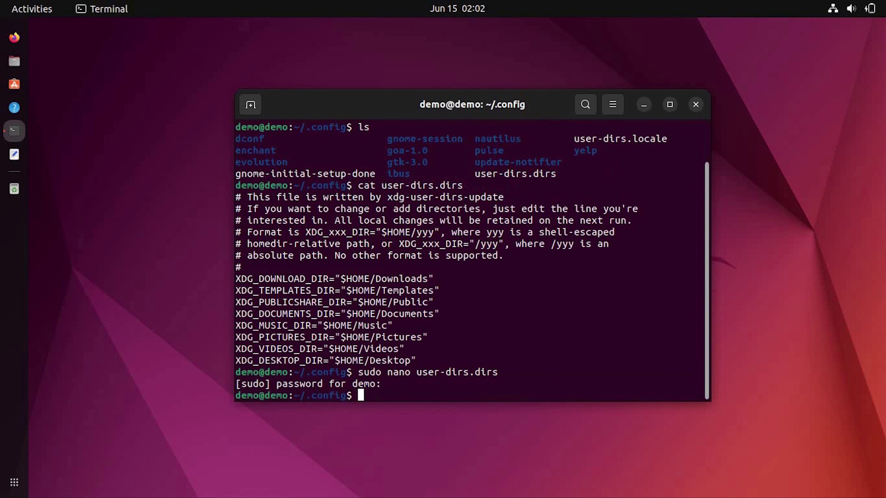
text(reboot)
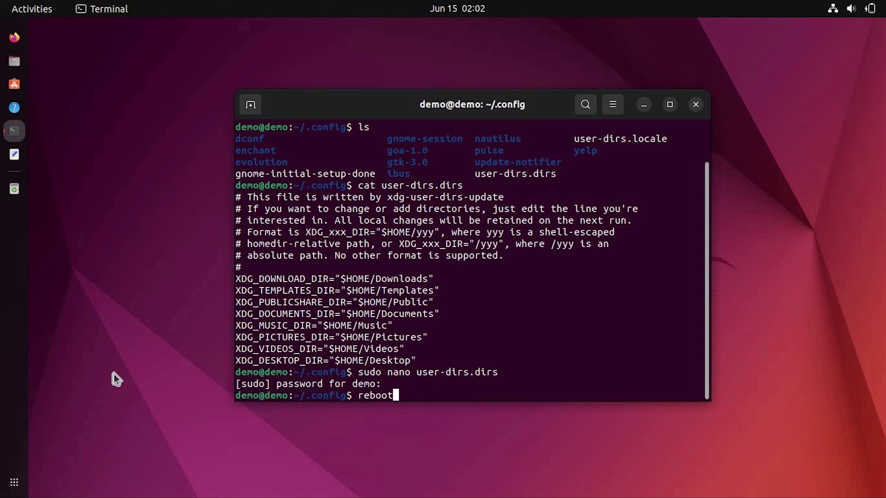
key(Return)
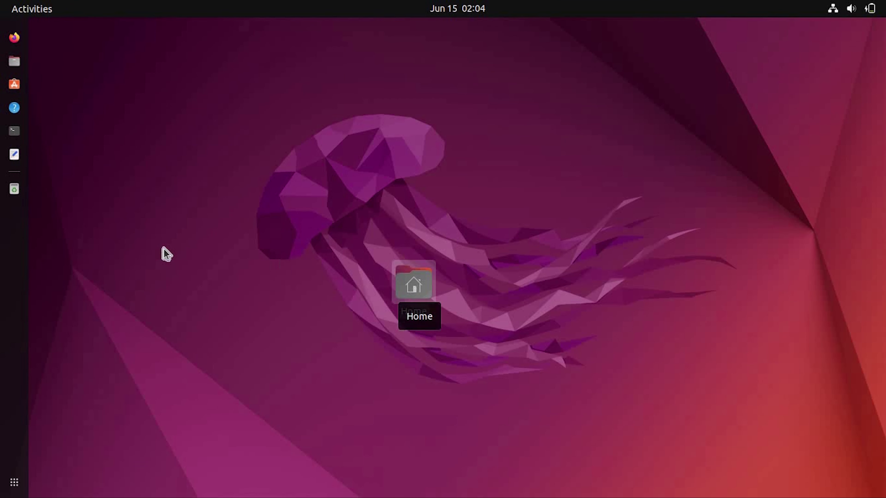
- In Files, open the home folder's new Desktop folder, confirm it holds 0 items, and return Home
click(15, 62)
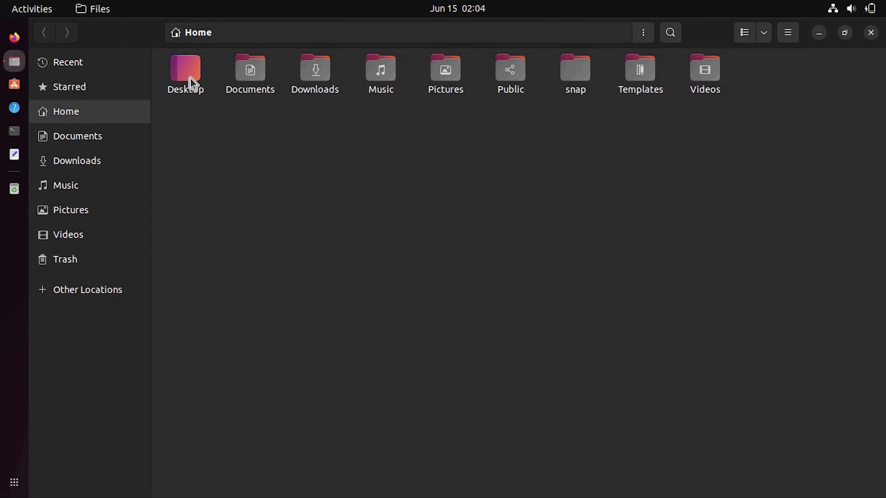
double_click(190, 76)
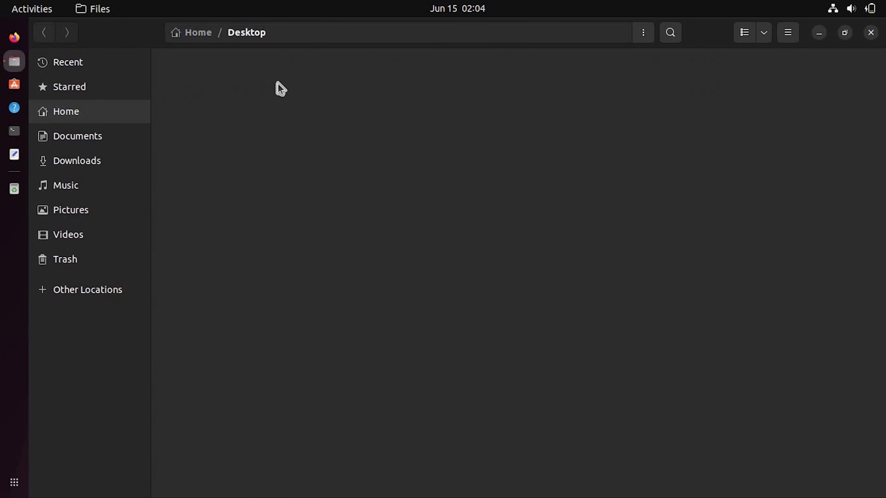
click(43, 34)
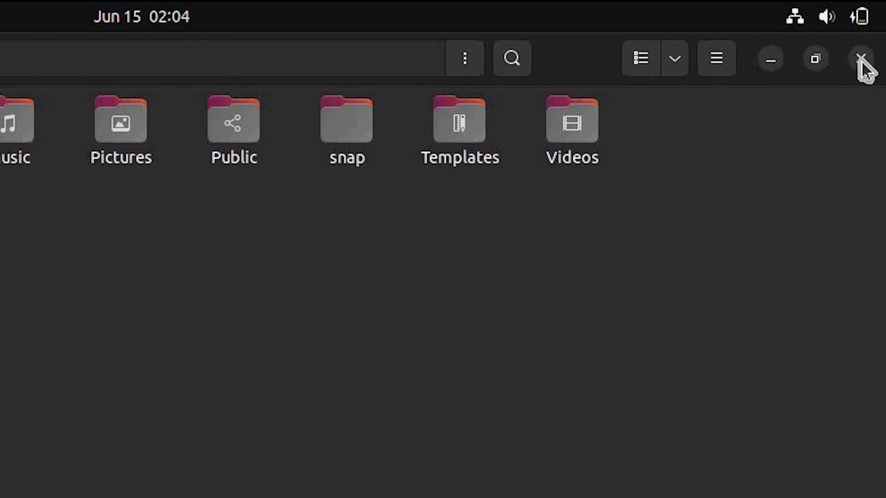
click(860, 59)
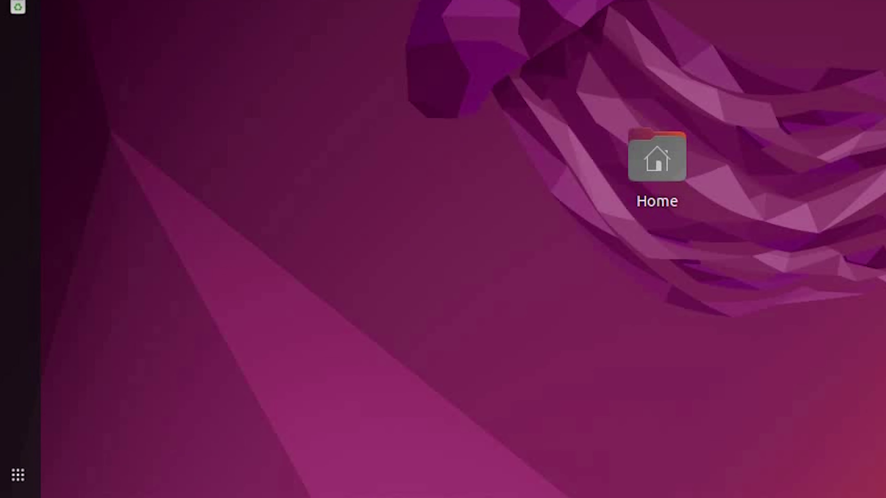
click(14, 134)
text(powe)
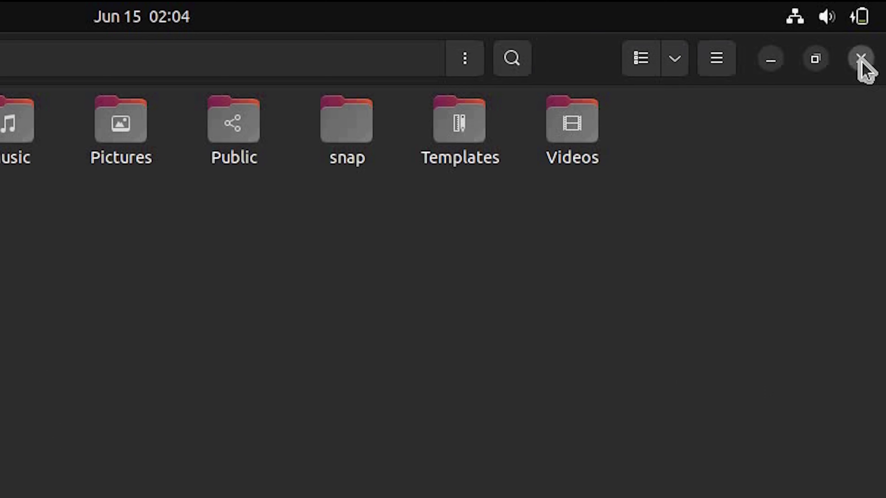
click(861, 59)
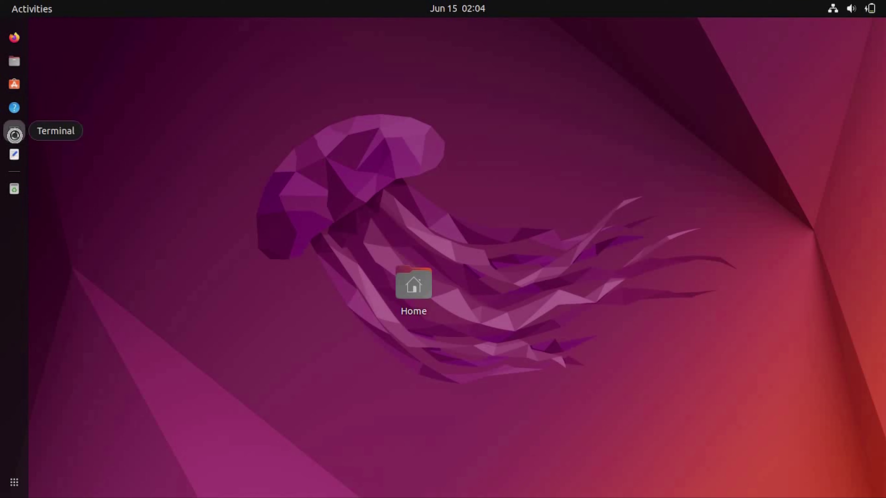
click(14, 133)
text(powerof)
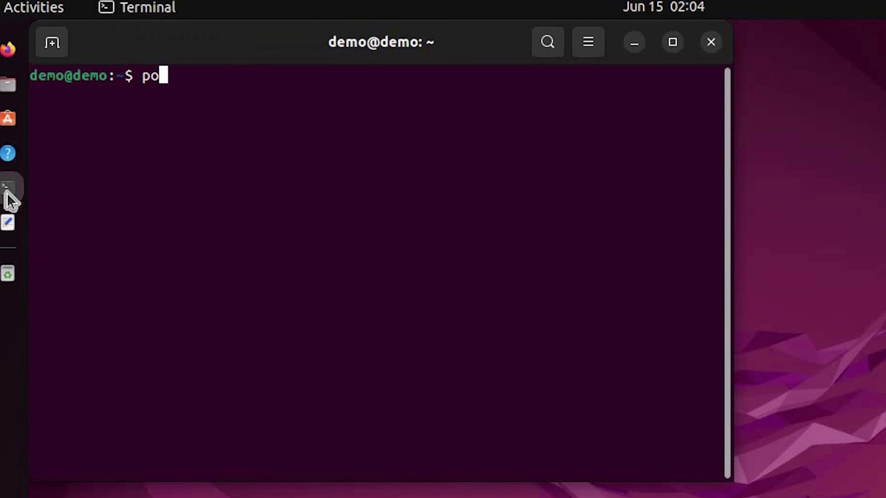